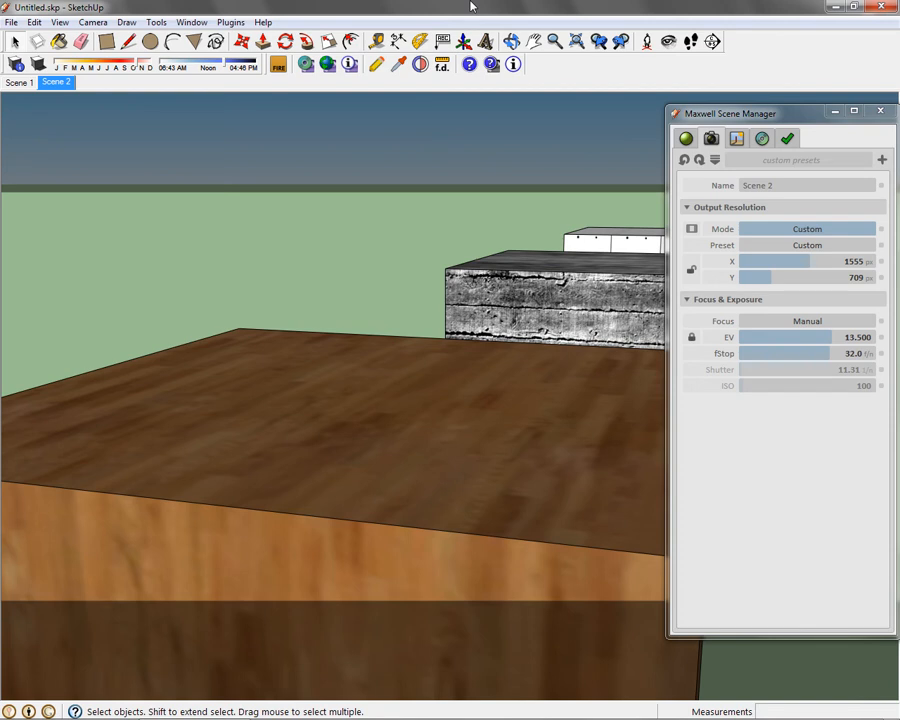
# Reveal the advanced camera settings for Scene 2 and view the Diaphragm group, collapsing the Output Resolution and Focus & Exposure groups.
pyautogui.click(713, 160)
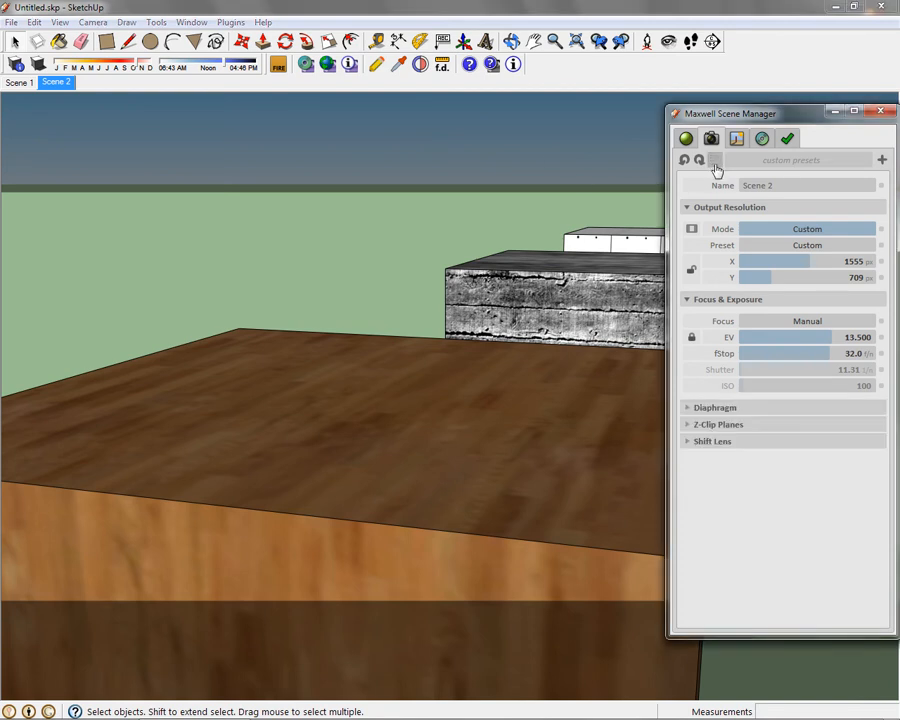
pyautogui.click(689, 208)
pyautogui.click(687, 224)
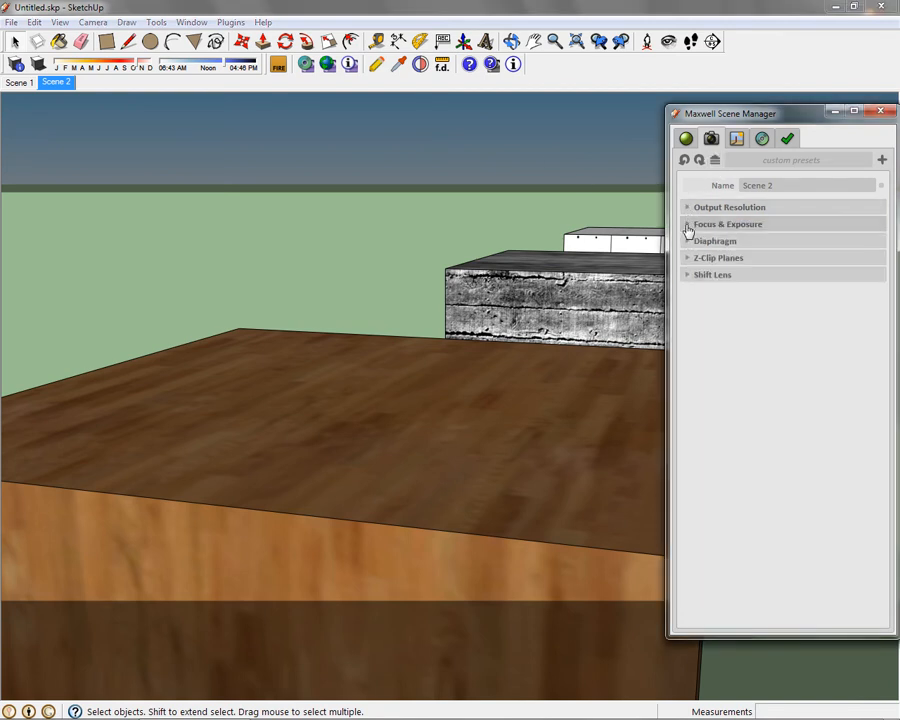
pyautogui.click(687, 241)
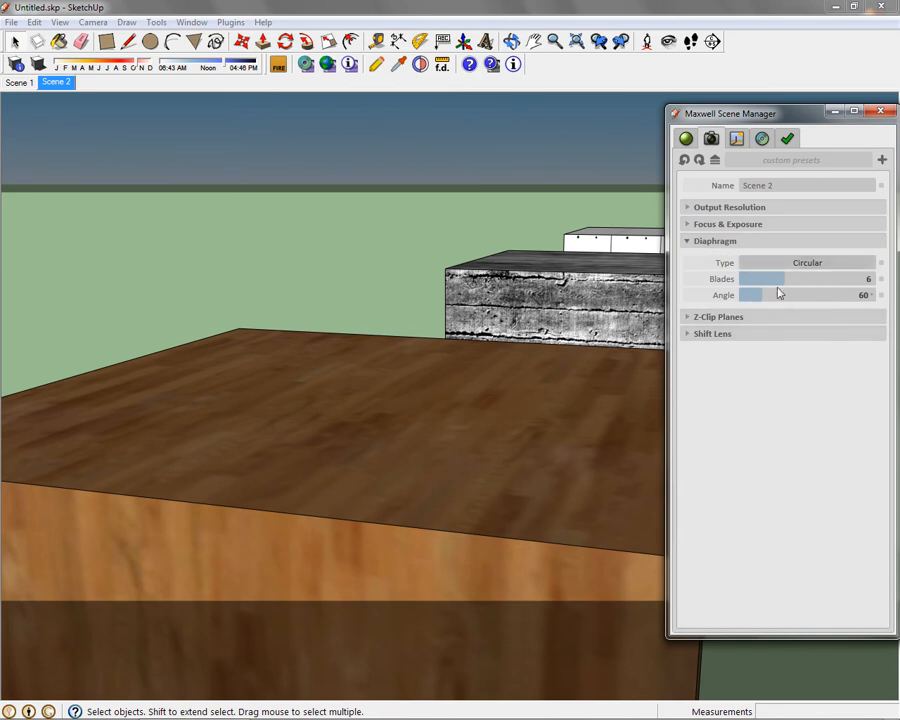
pyautogui.click(688, 243)
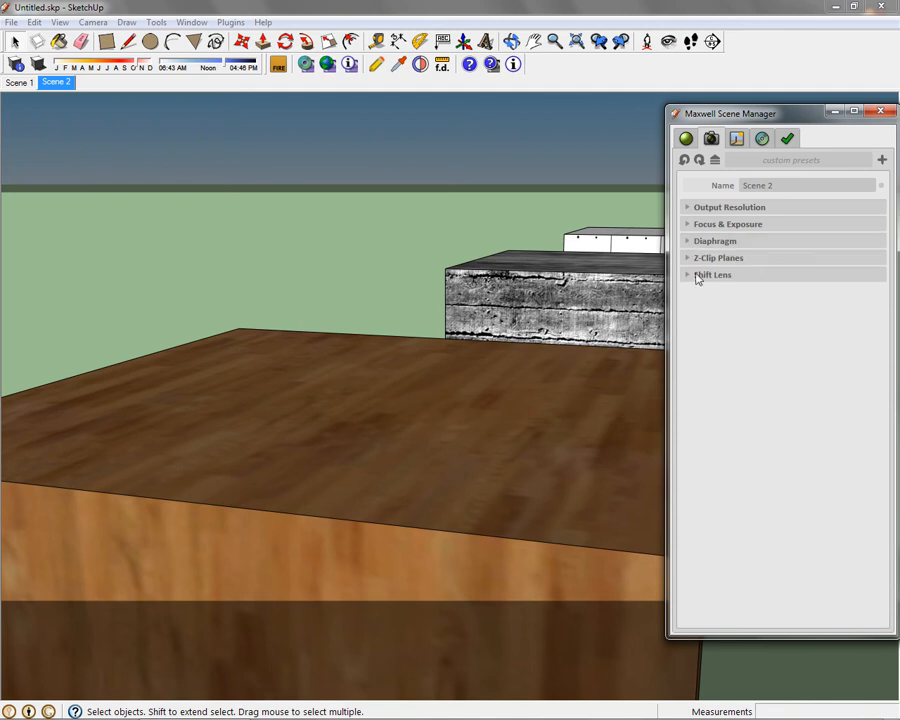
# Start a Maxwell Fire preview render and enable the Z-clip planes for the Scene 2 camera.
pyautogui.click(688, 259)
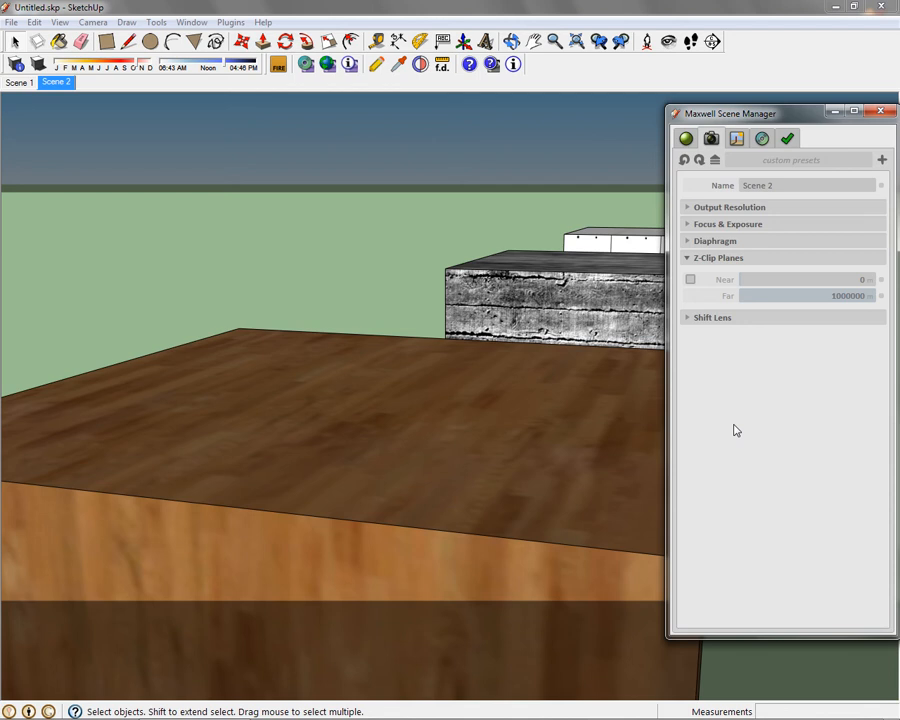
pyautogui.click(278, 64)
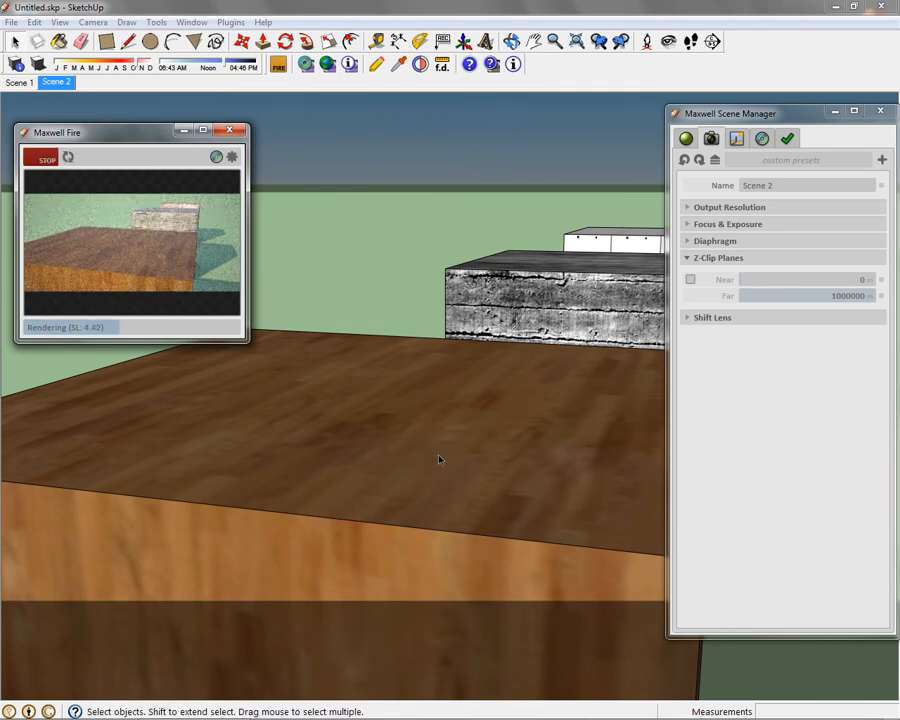
pyautogui.click(690, 279)
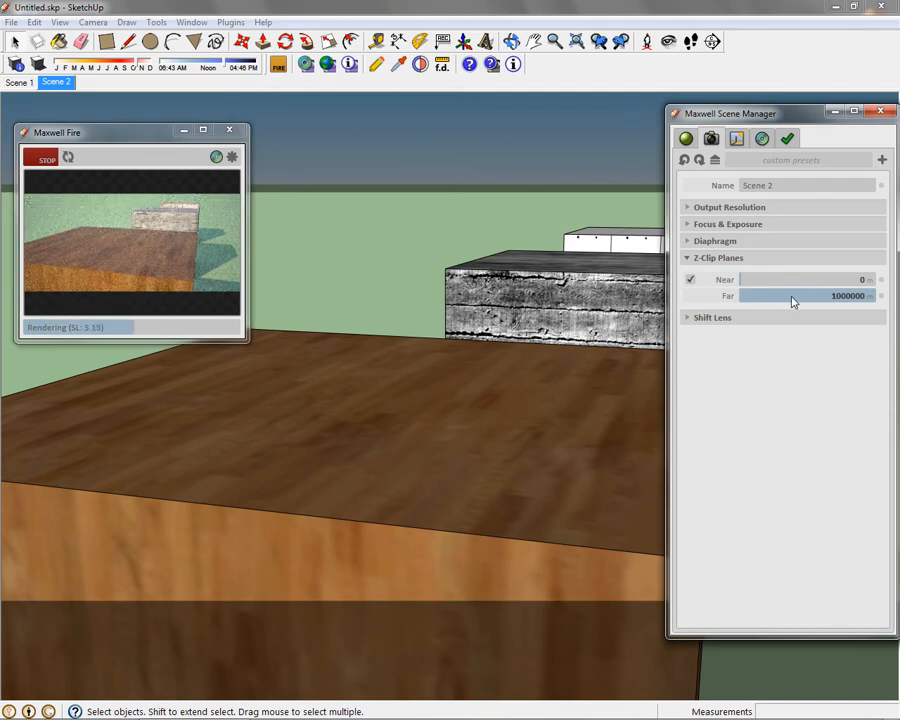
# Pick the Z-clip range from the wooden box's top face to the concrete box's top face, about 2 m near and 9 m far.
pyautogui.click(420, 65)
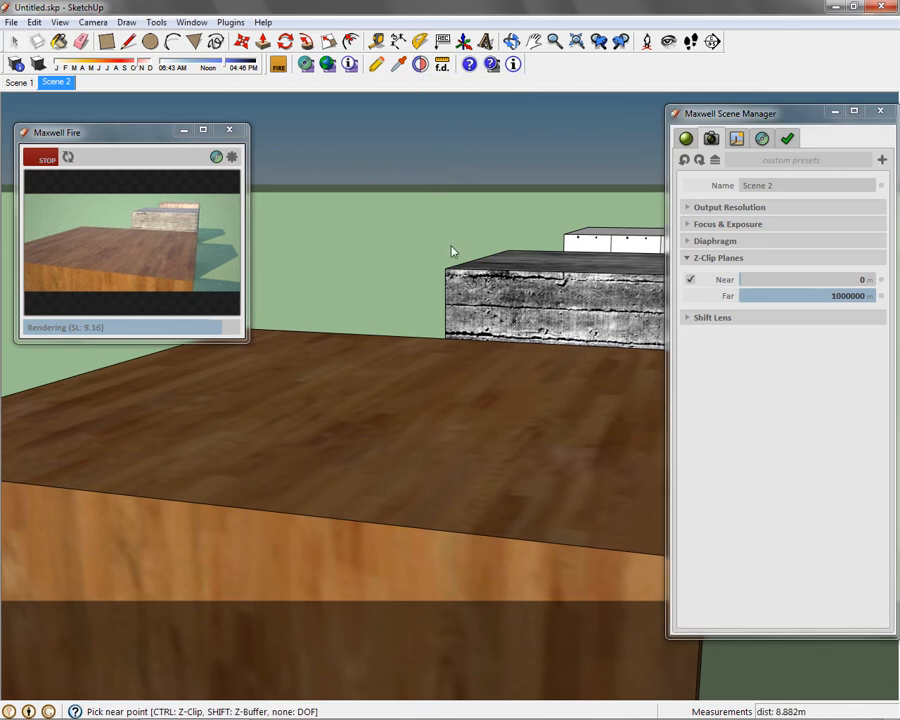
pyautogui.click(437, 426)
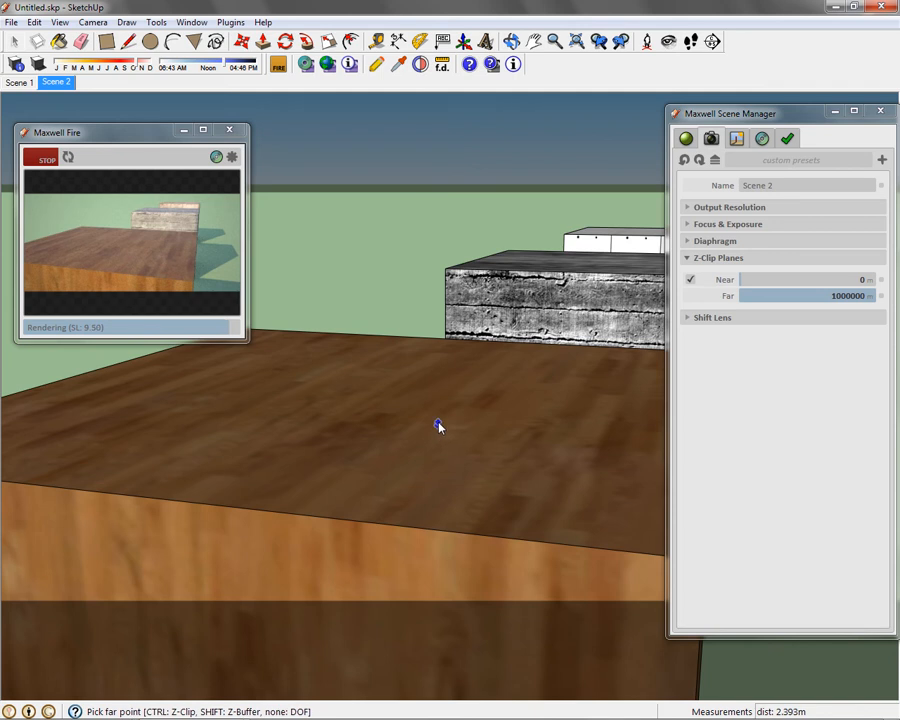
pyautogui.click(613, 260)
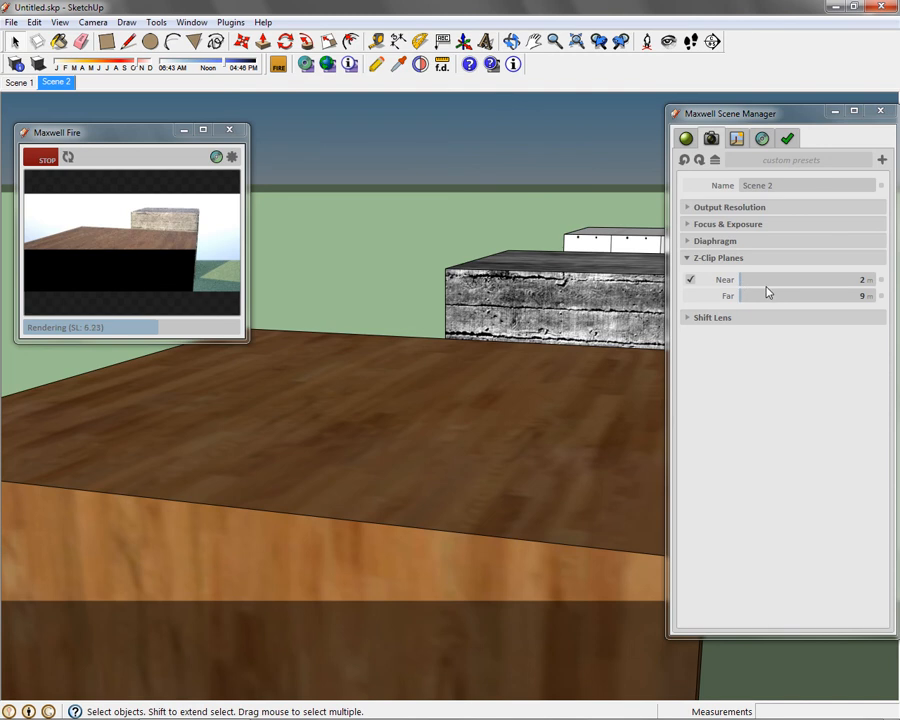
# Pick the Z-clip range from the wooden box's front top edge to the concrete box's front top edge, about 2 m near and 7 m far.
pyautogui.click(422, 66)
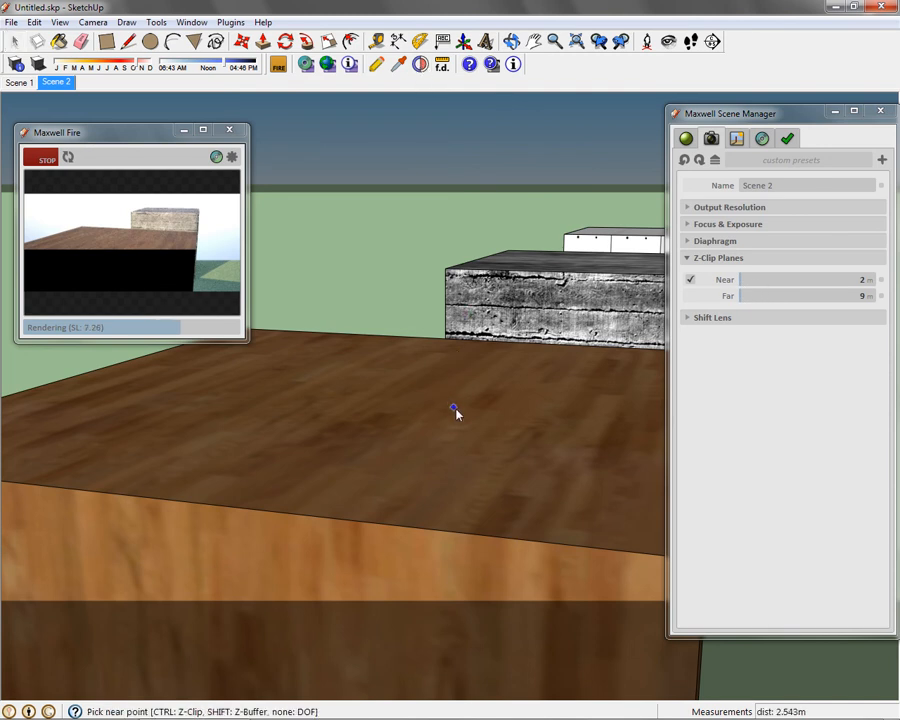
pyautogui.click(383, 524)
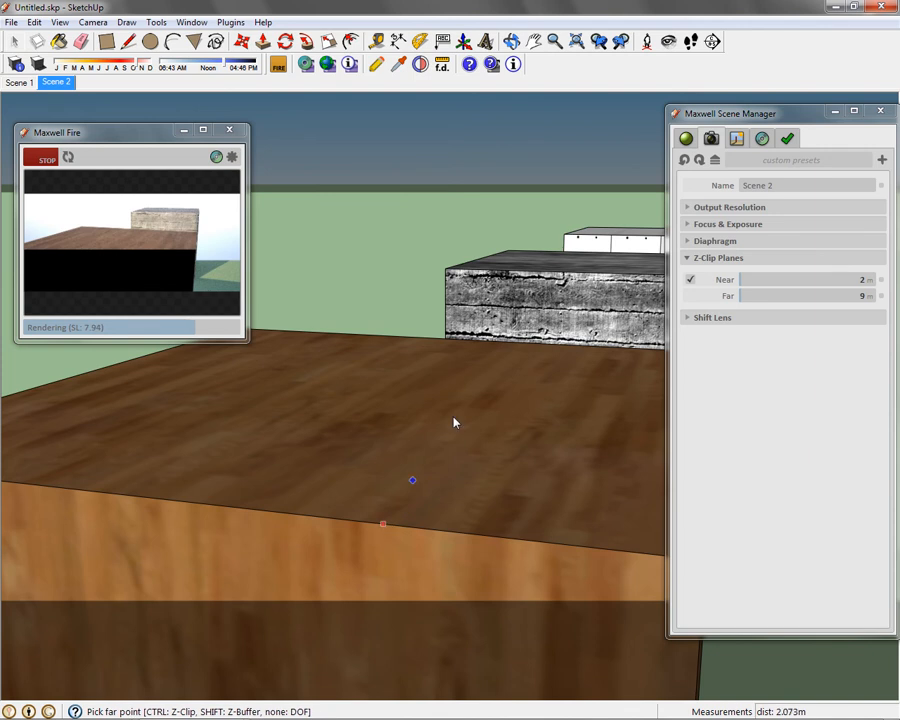
pyautogui.click(548, 276)
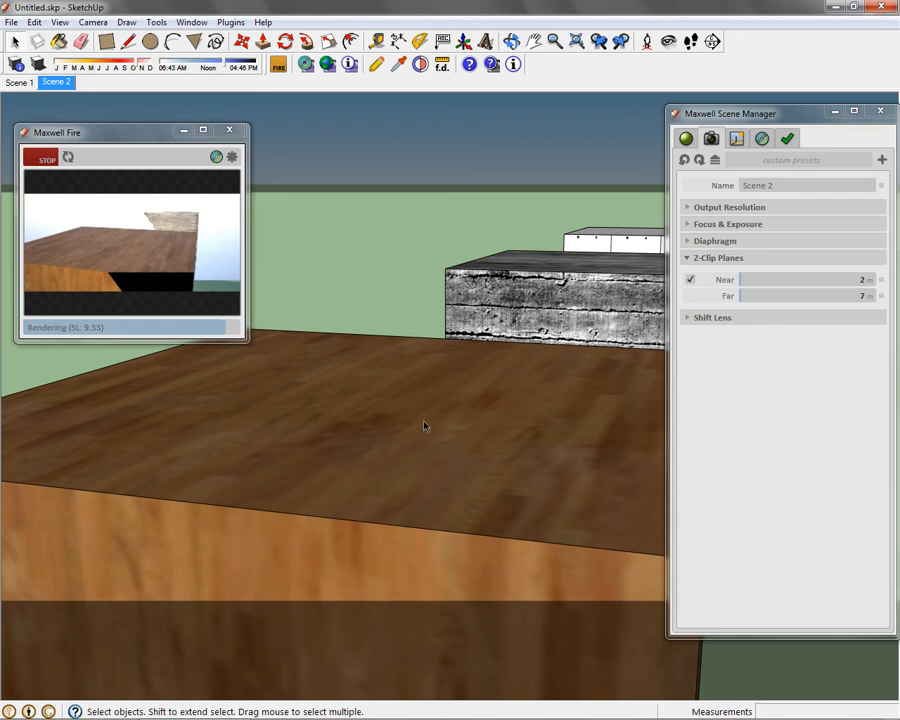
# Disable the Z-clip planes and show the Shift Lens settings instead of the Z-Clip Planes group.
pyautogui.click(690, 279)
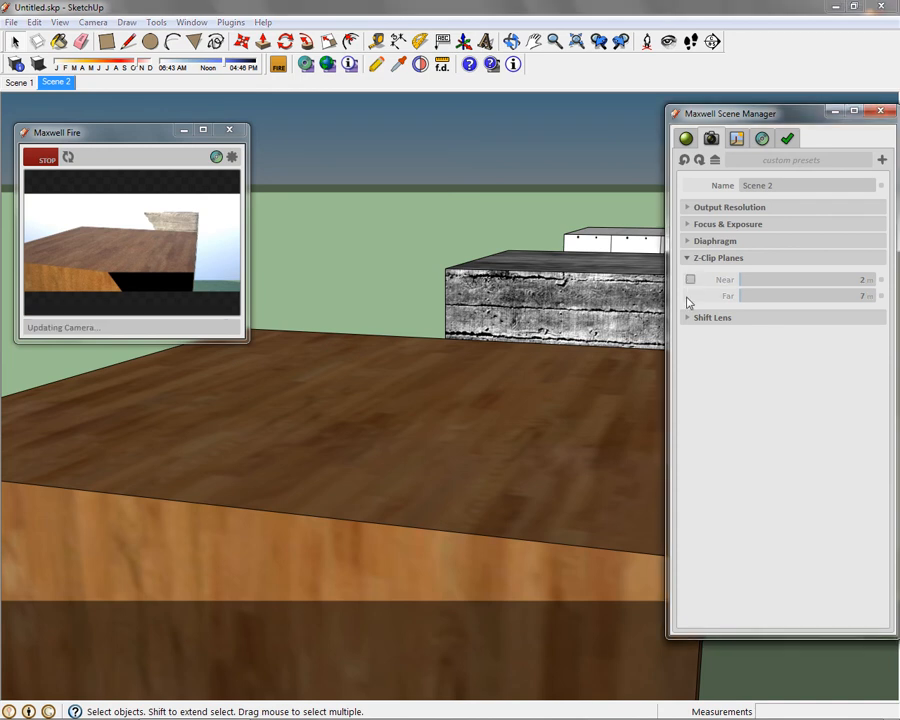
pyautogui.click(689, 260)
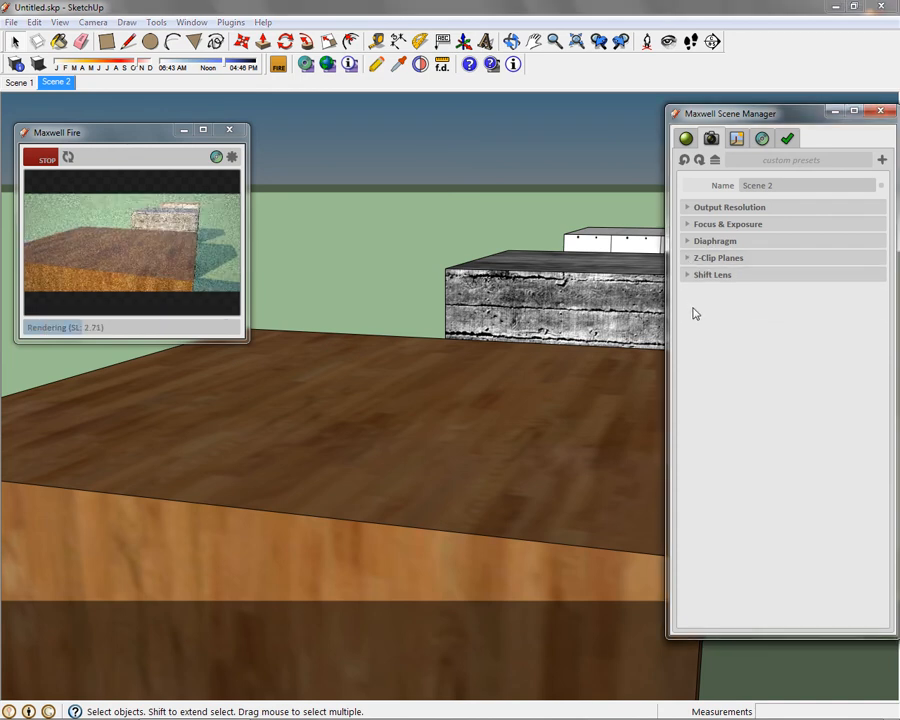
pyautogui.click(691, 278)
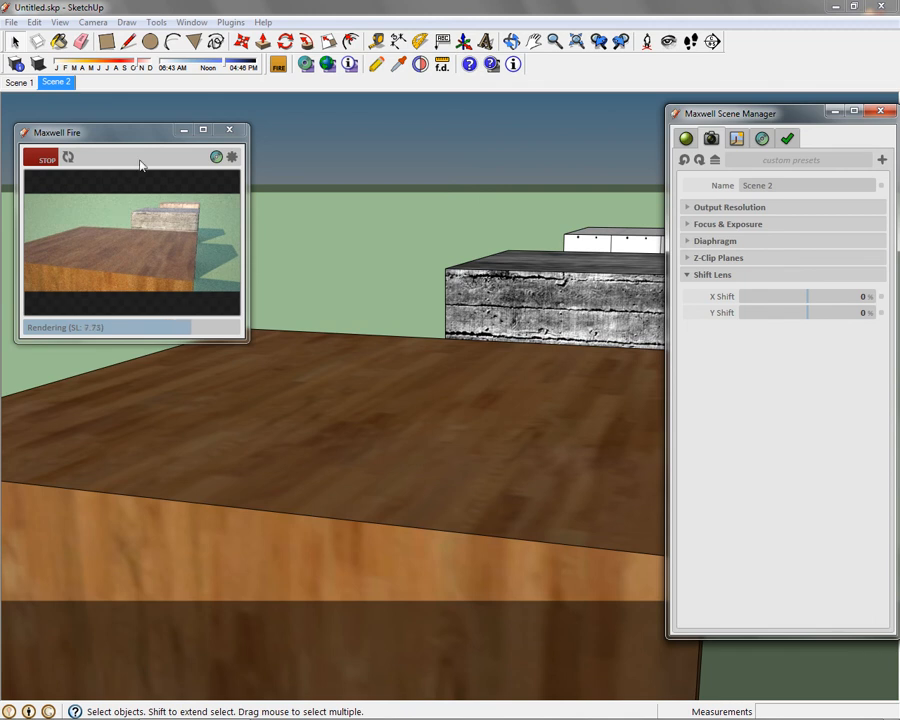
# Switch to Scene 1 and widen the camera's field of view to about 77 degrees.
pyautogui.click(19, 82)
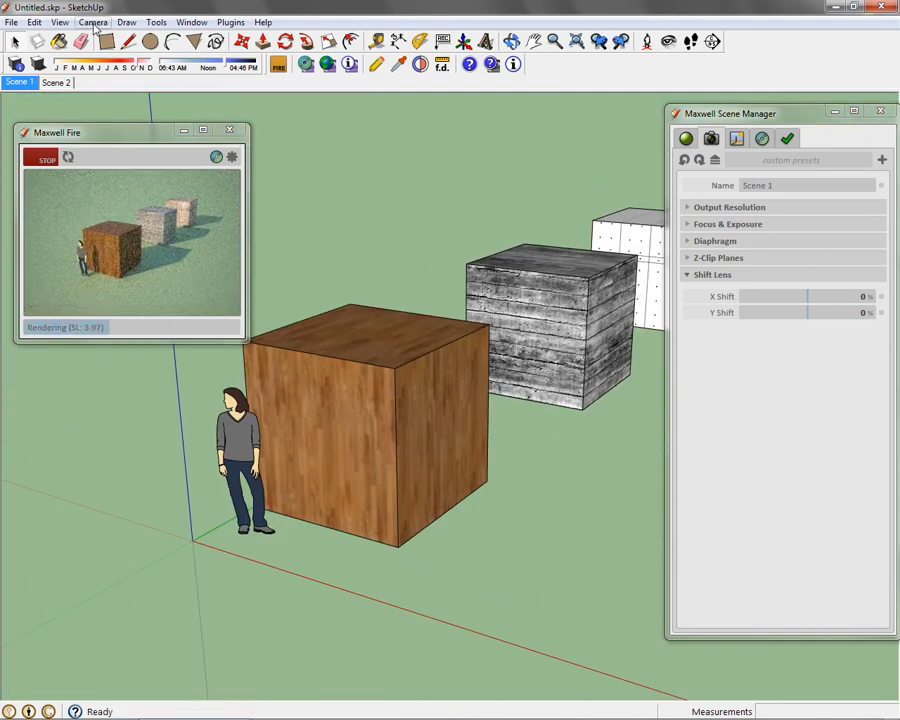
pyautogui.click(92, 22)
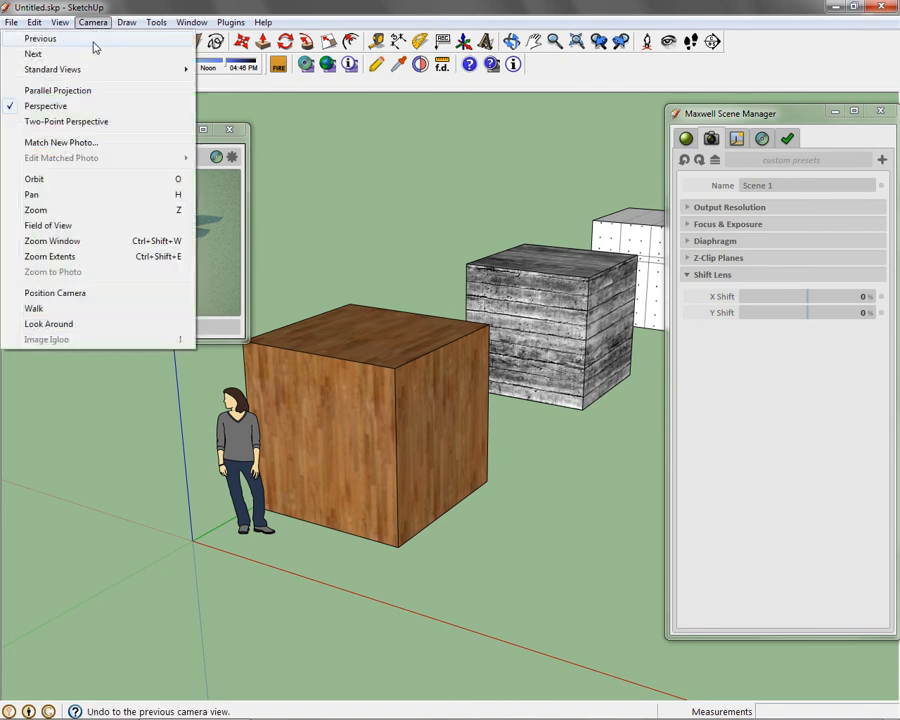
pyautogui.click(72, 231)
pyautogui.moveTo(342, 336); pyautogui.dragTo(432, 599)
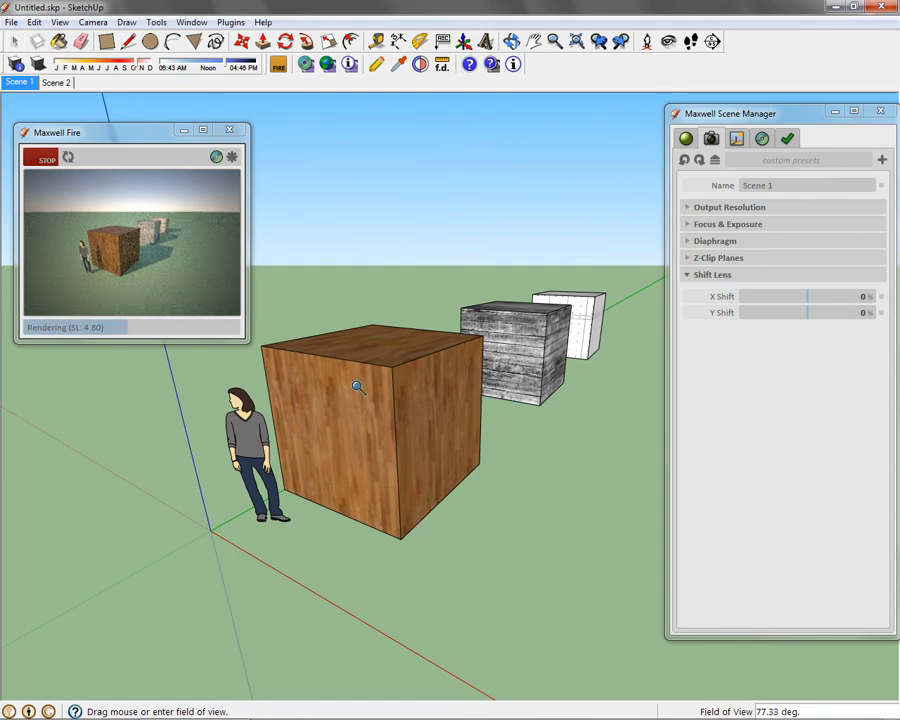
pyautogui.click(15, 41)
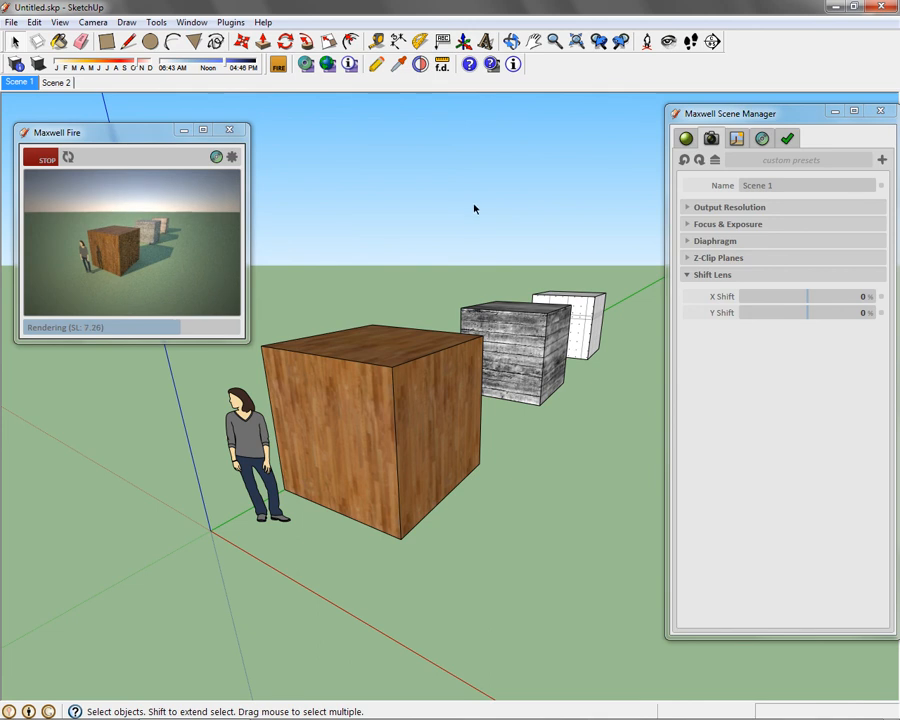
# Pan the Scene 1 view up and down, leaving the boxes slightly lower in the frame.
pyautogui.click(533, 41)
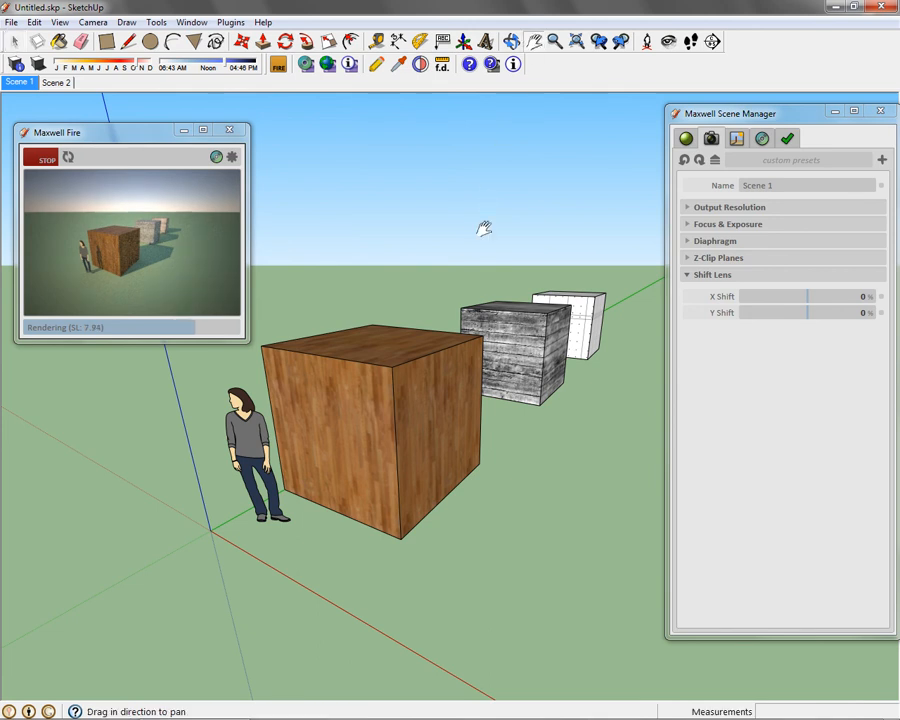
pyautogui.moveTo(447, 409); pyautogui.dragTo(462, 425)
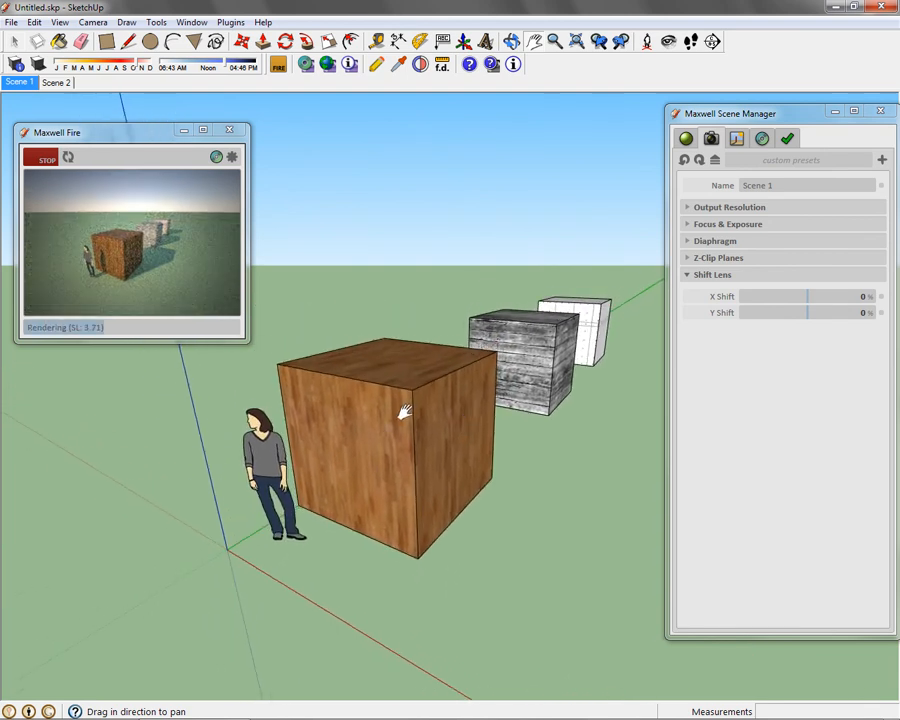
pyautogui.moveTo(436, 385); pyautogui.dragTo(434, 195)
pyautogui.moveTo(422, 297); pyautogui.dragTo(412, 496)
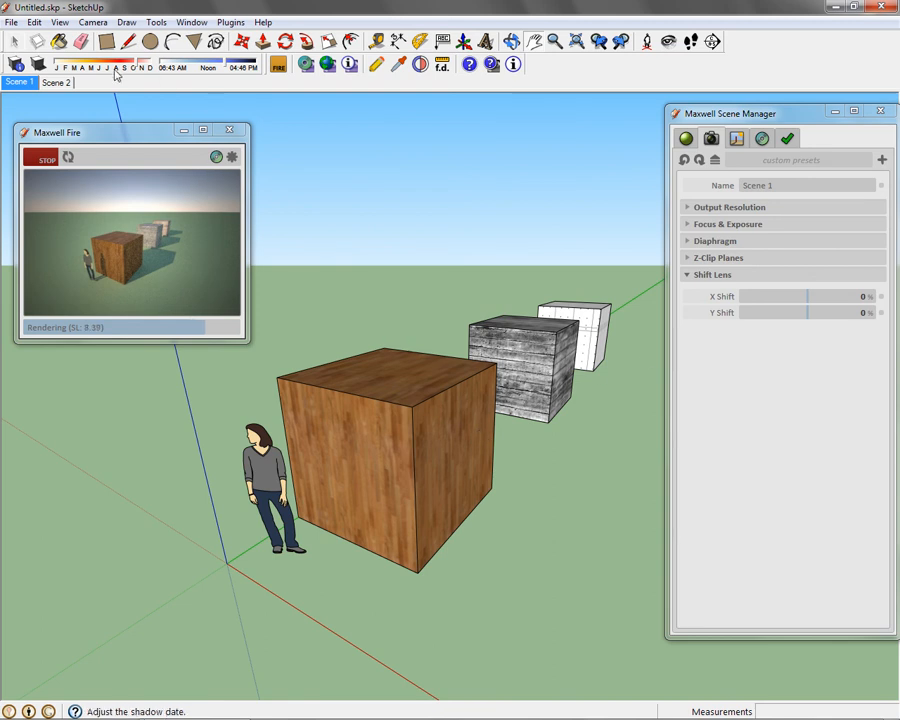
pyautogui.click(91, 22)
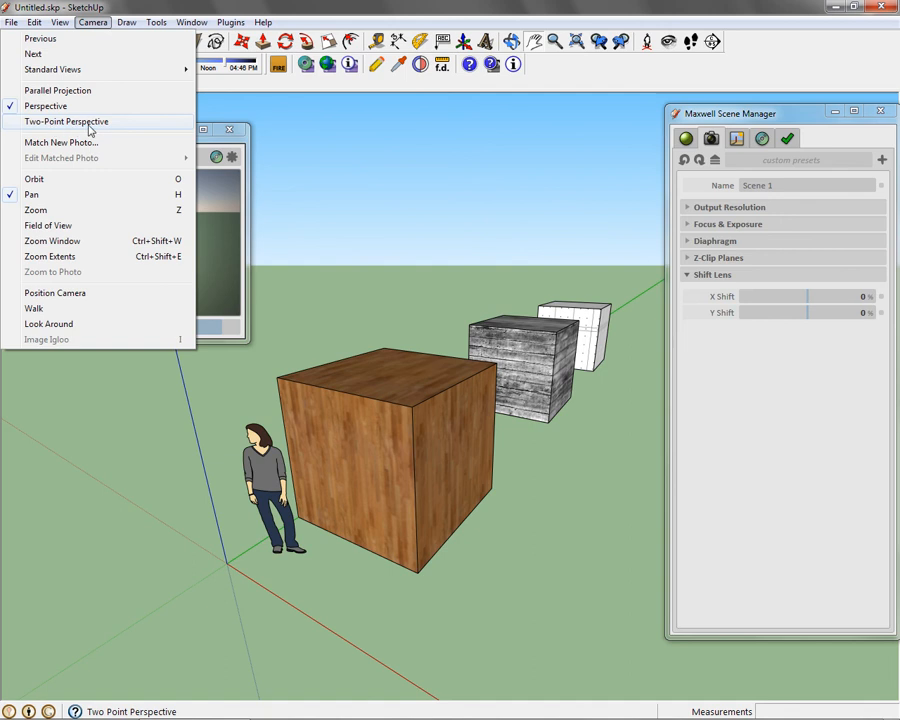
pyautogui.click(176, 37)
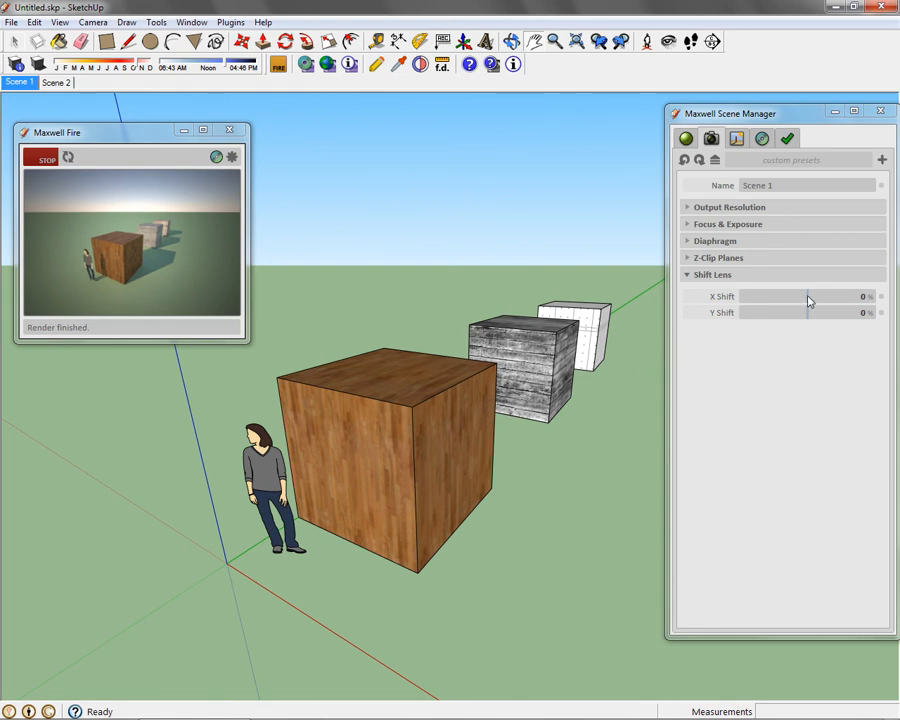
# Set the Scene 1 camera's lens shift to 18% in X and 26% in Y.
pyautogui.moveTo(807, 300); pyautogui.dragTo(815, 301)
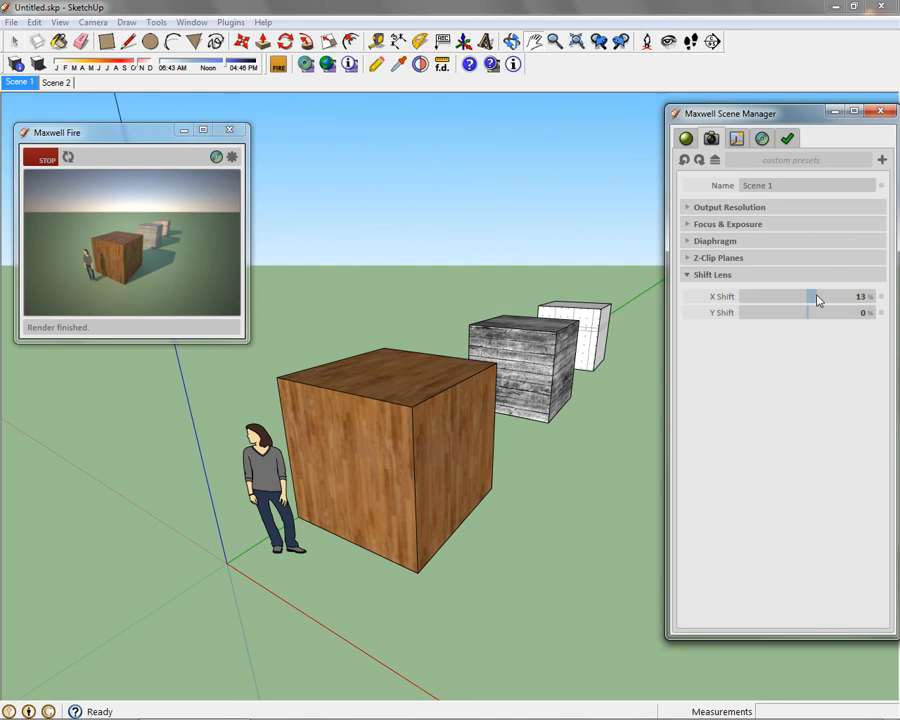
pyautogui.moveTo(810, 300)
pyautogui.mouseDown()
pyautogui.moveTo(798, 296)
pyautogui.moveTo(823, 315)
pyautogui.moveTo(793, 315)
pyautogui.moveTo(834, 315)
pyautogui.moveTo(820, 315)
pyautogui.moveTo(816, 302)
pyautogui.mouseUp()
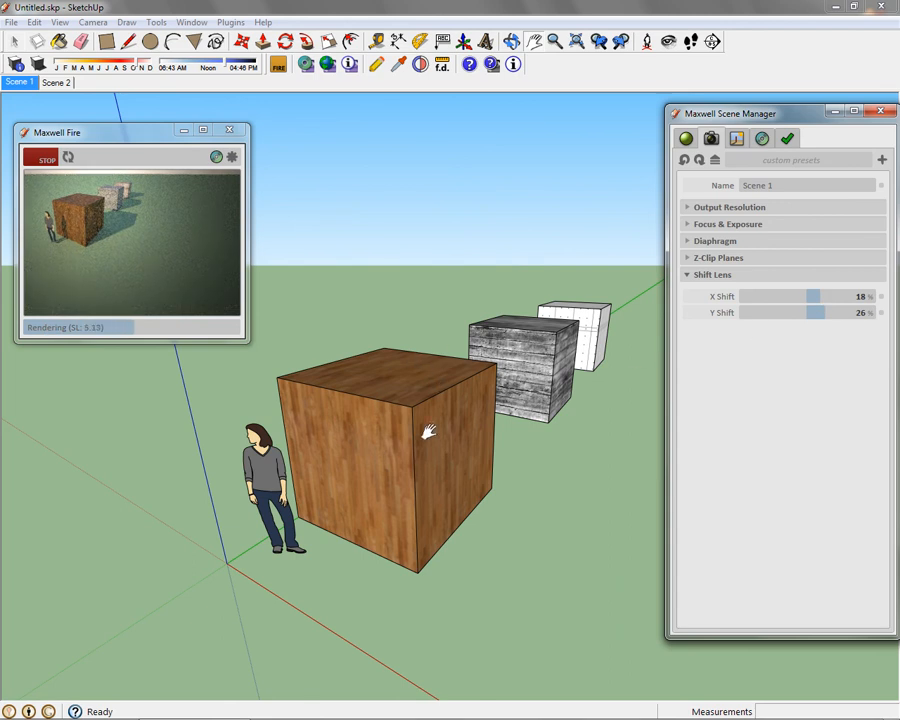